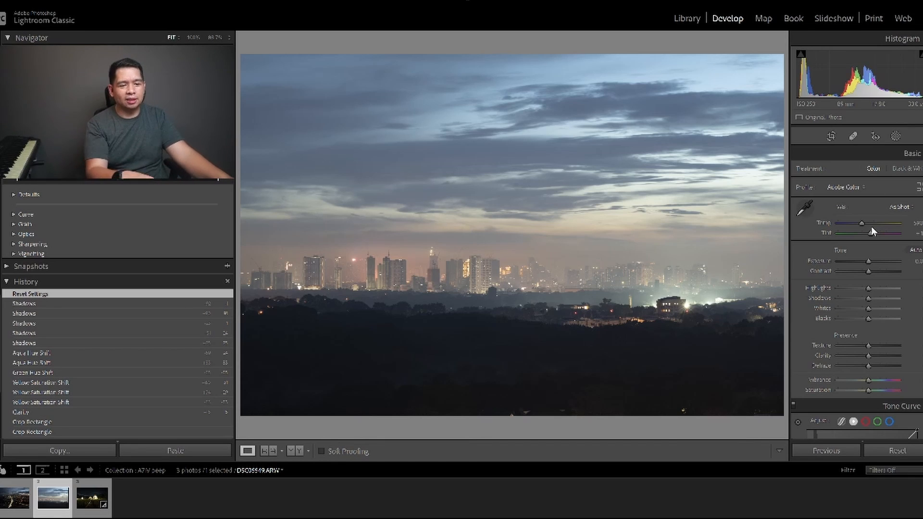
pyautogui.click(858, 189)
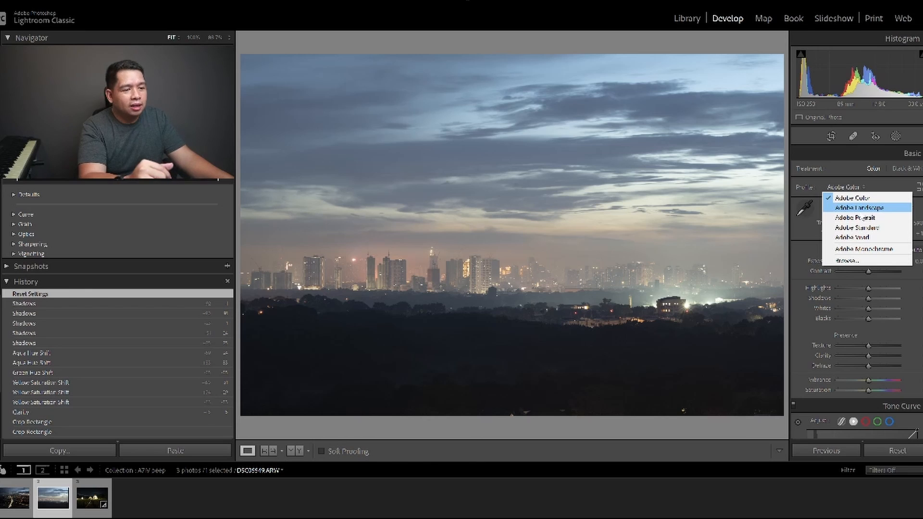
pyautogui.click(861, 208)
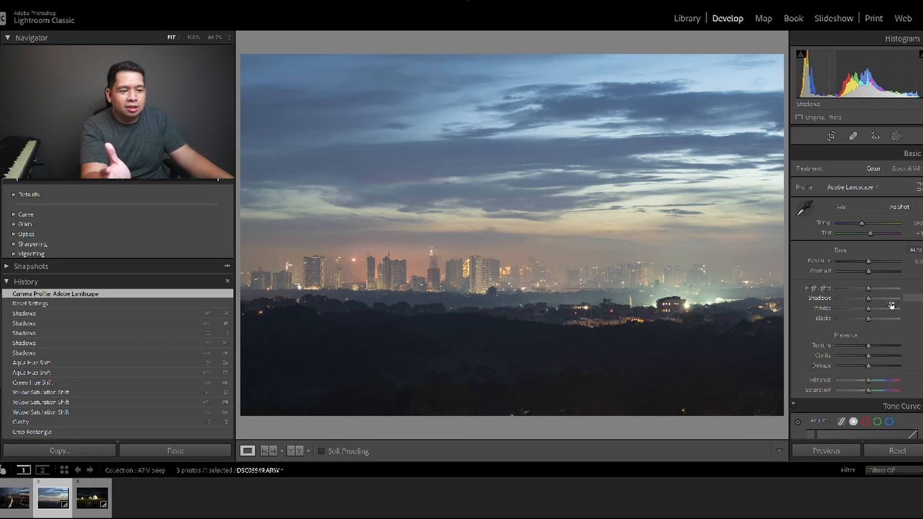
pyautogui.moveTo(869, 299); pyautogui.dragTo(902, 298)
pyautogui.moveTo(512, 340); pyautogui.dragTo(445, 293)
pyautogui.click(445, 292)
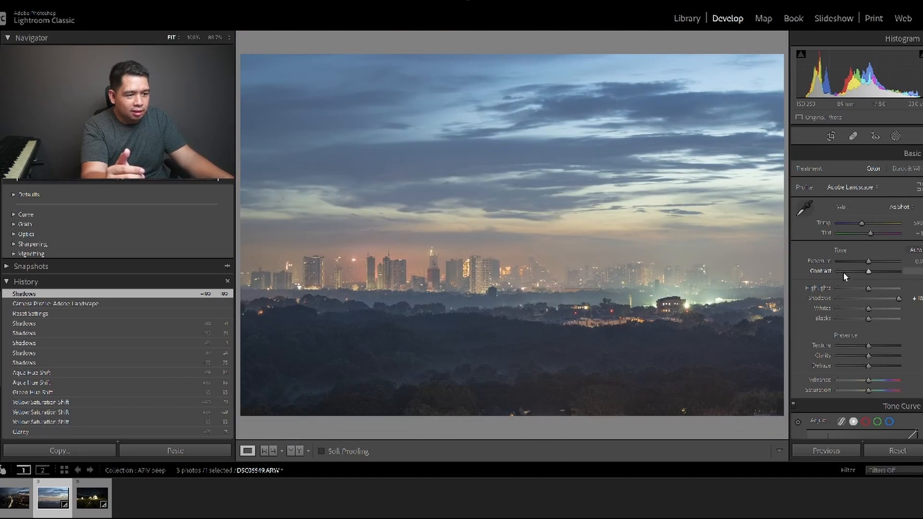
pyautogui.click(846, 309)
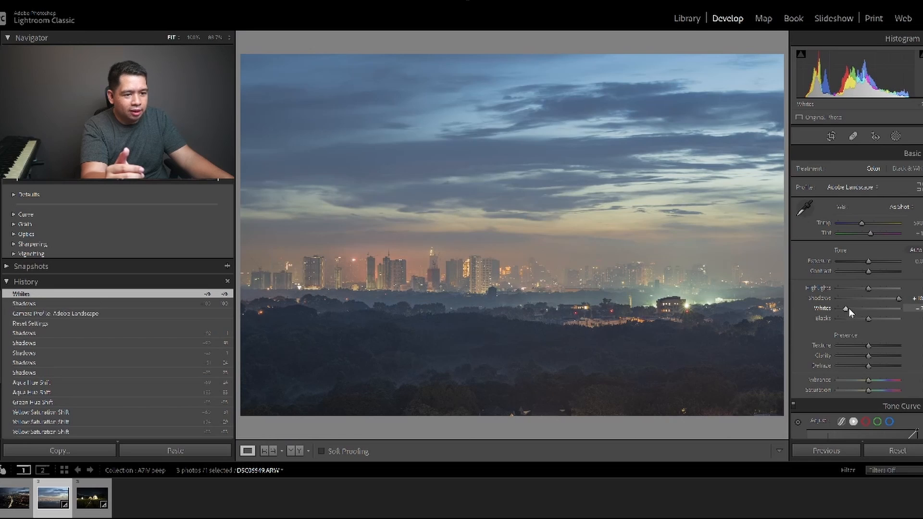
pyautogui.moveTo(847, 308); pyautogui.dragTo(855, 291)
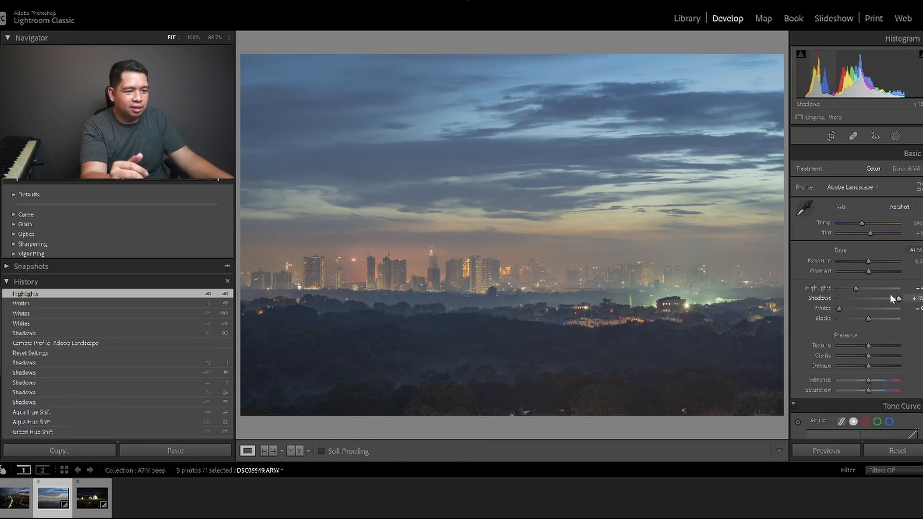
pyautogui.click(897, 451)
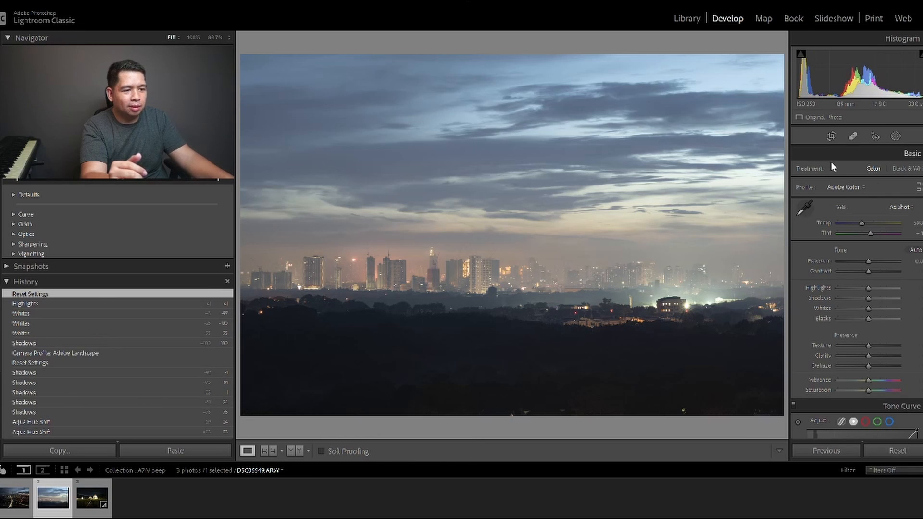
# Apply the Adobe Landscape profile to the skyline photo, raise the shadows about halfway, and strongly lower the whites and highlights.
pyautogui.click(845, 187)
pyautogui.click(868, 208)
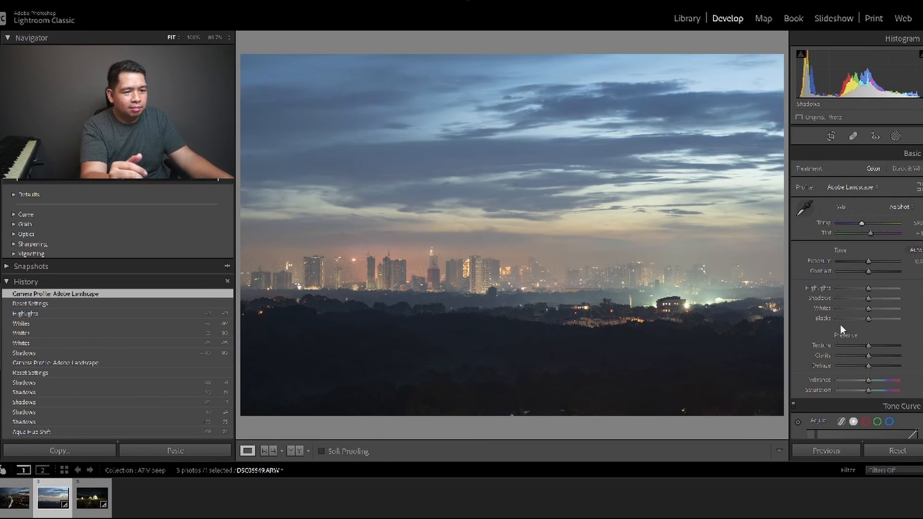
pyautogui.moveTo(882, 299); pyautogui.dragTo(848, 288)
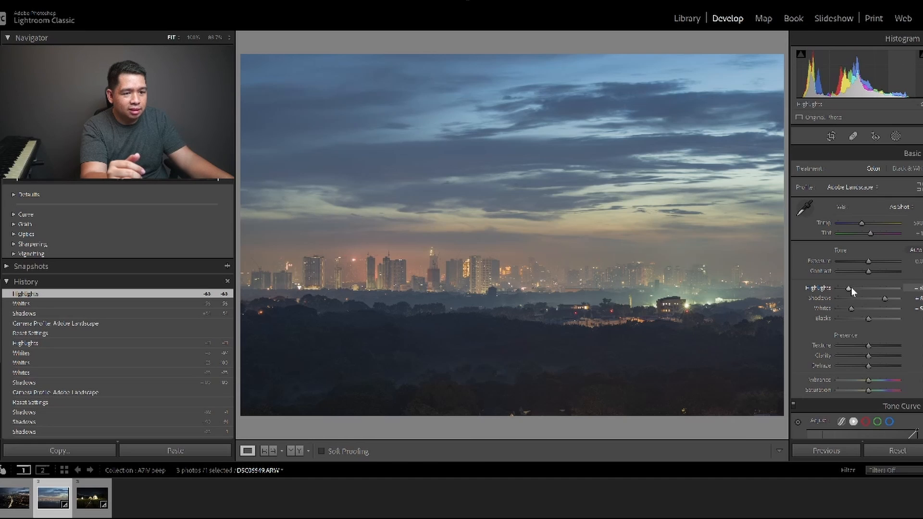
# Crop the photo to a 16 x 9 aspect ratio, reposition it within the frame, and slightly raise the overall exposure.
pyautogui.click(831, 136)
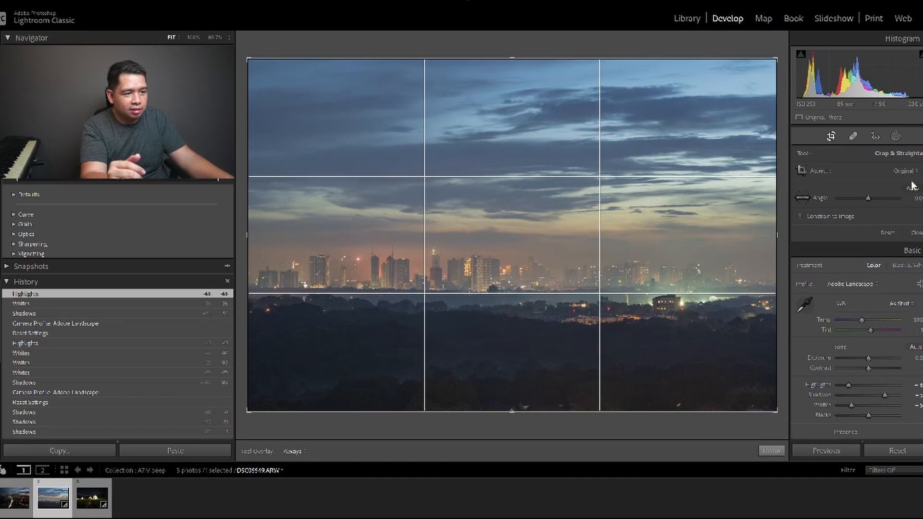
pyautogui.click(915, 172)
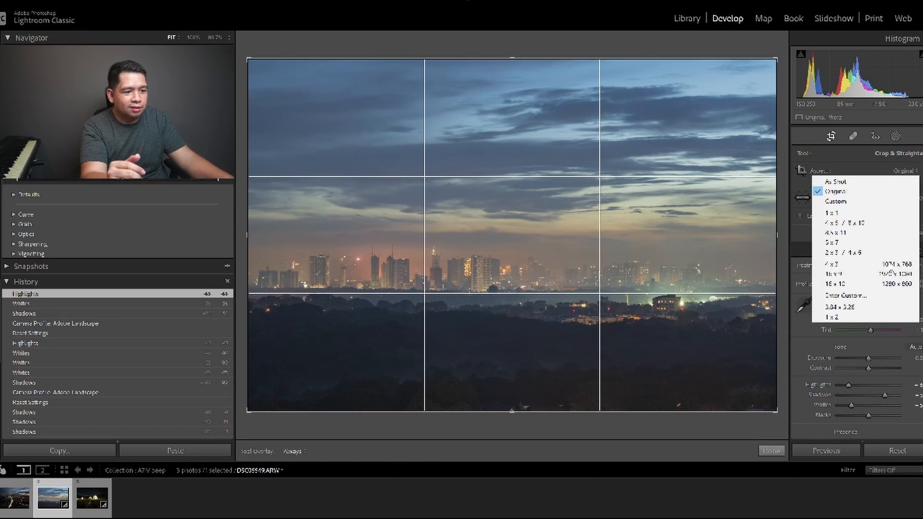
pyautogui.click(854, 274)
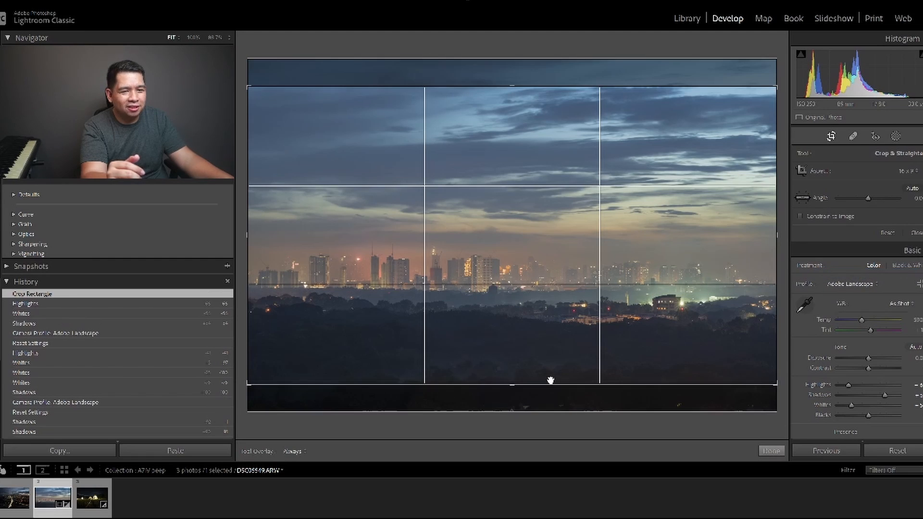
pyautogui.moveTo(494, 270); pyautogui.dragTo(518, 262)
pyautogui.click(772, 452)
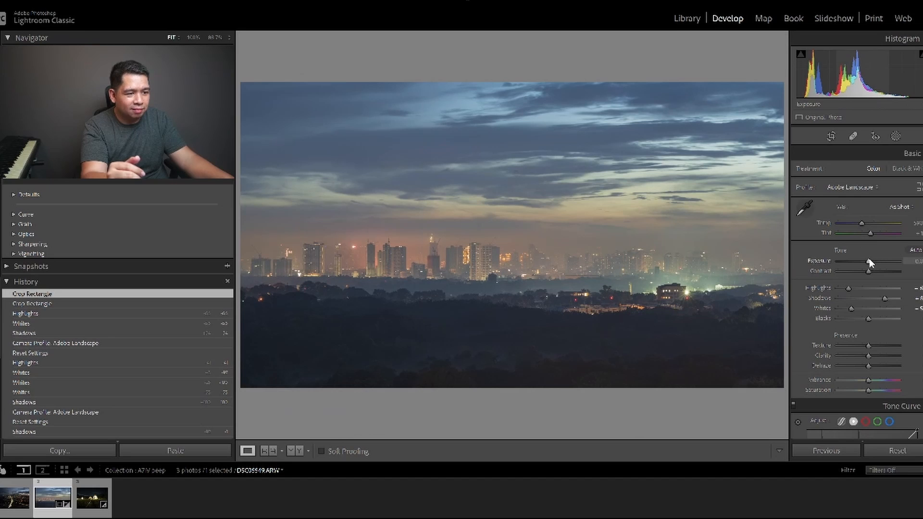
pyautogui.moveTo(869, 258); pyautogui.dragTo(871, 260)
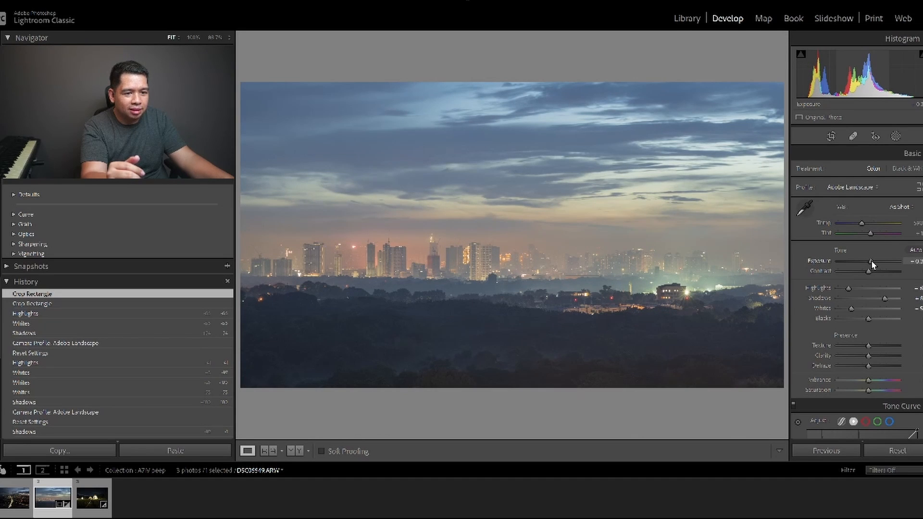
pyautogui.moveTo(872, 263); pyautogui.dragTo(871, 262)
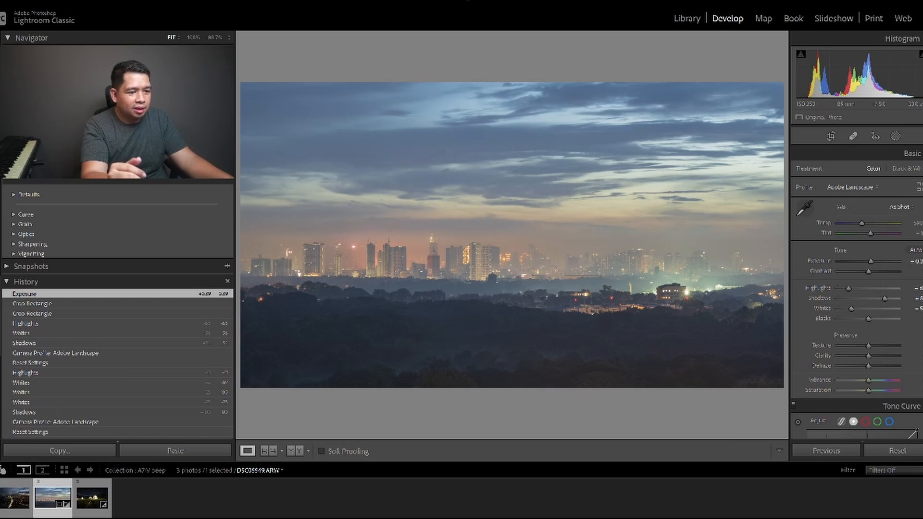
# Add a wide, flat radial gradient mask over the dark foreground trees and raise its highlights and whites with the overlay hidden.
pyautogui.click(892, 137)
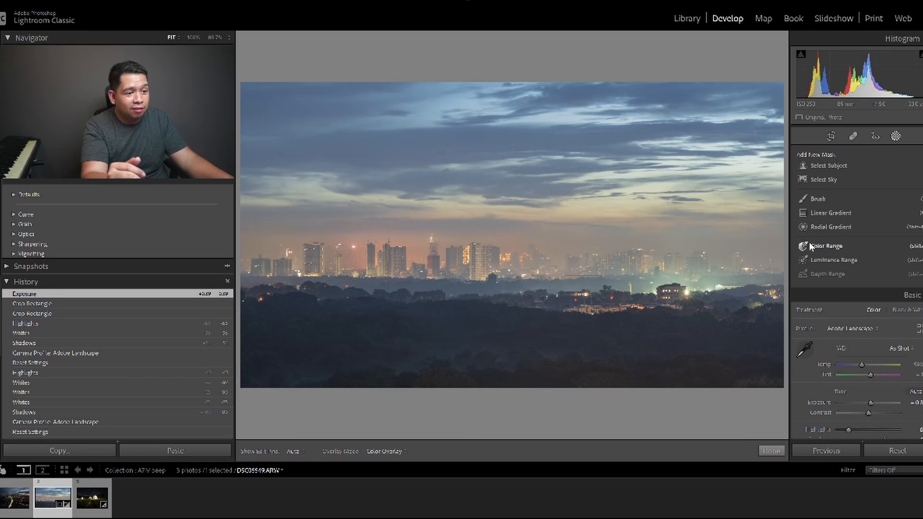
pyautogui.click(806, 227)
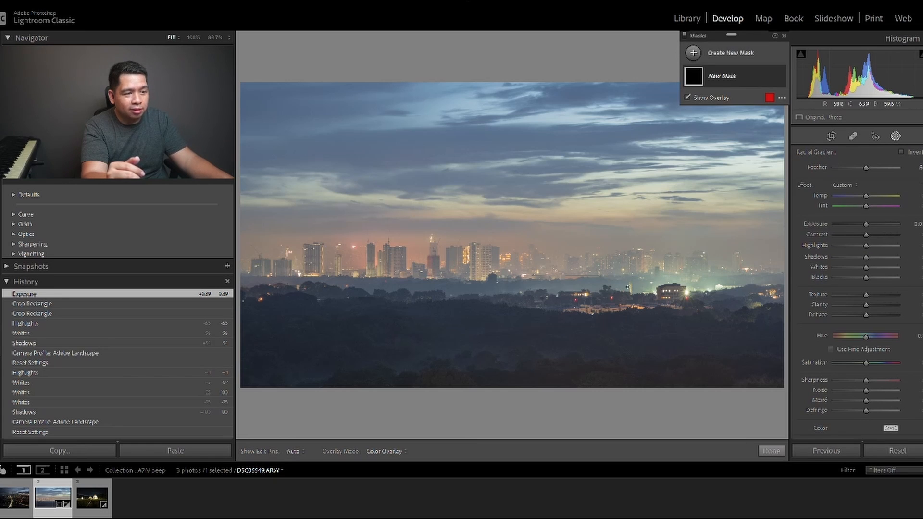
pyautogui.moveTo(304, 335); pyautogui.dragTo(561, 357)
pyautogui.moveTo(299, 334); pyautogui.dragTo(478, 354)
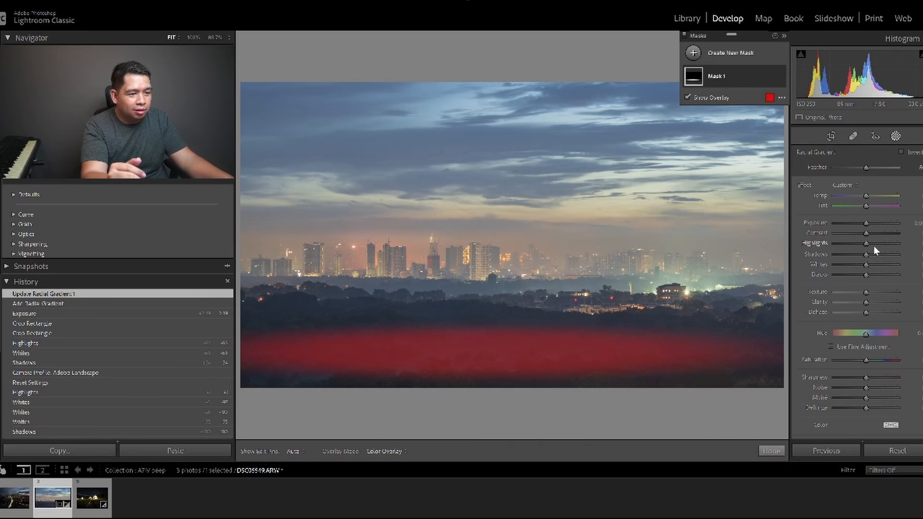
pyautogui.press('o')
pyautogui.moveTo(874, 244); pyautogui.dragTo(890, 264)
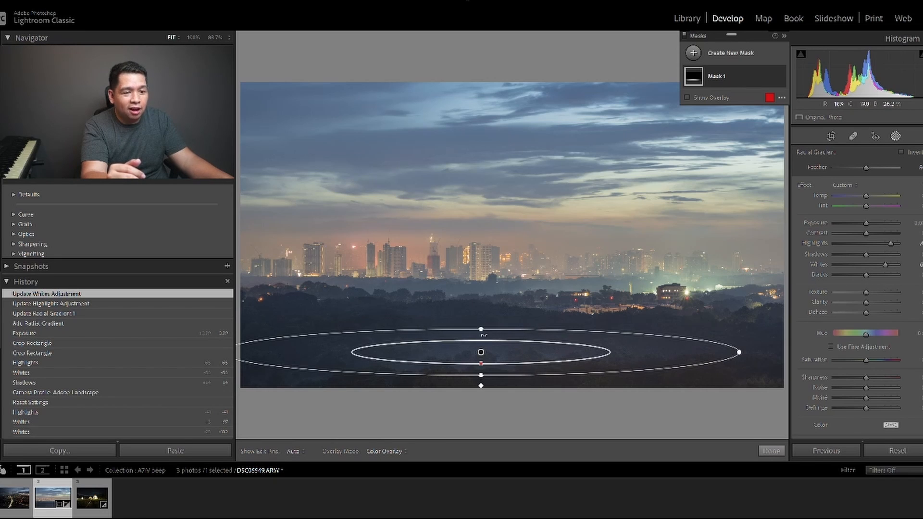
# Make the foreground radial mask taller, move it slightly up, and raise its exposure a little.
pyautogui.moveTo(481, 329); pyautogui.dragTo(485, 318)
pyautogui.moveTo(482, 350); pyautogui.dragTo(485, 338)
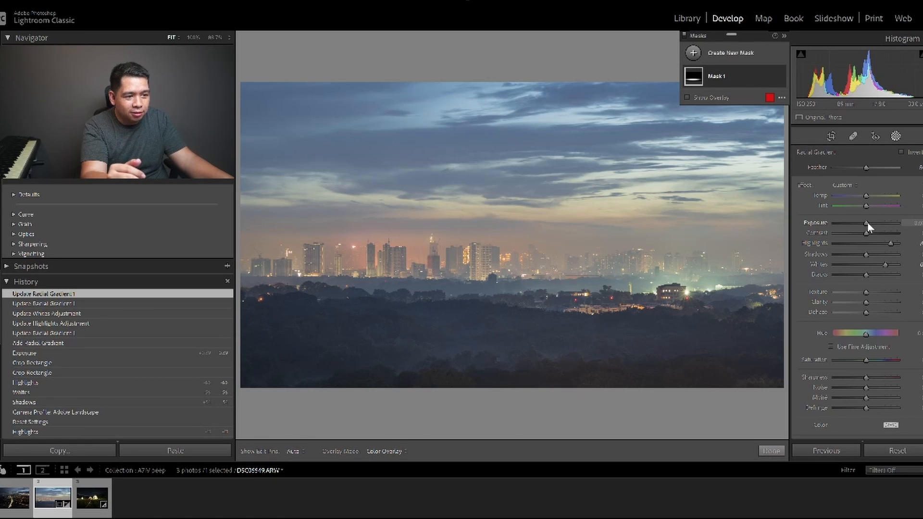
pyautogui.moveTo(867, 223); pyautogui.dragTo(875, 225)
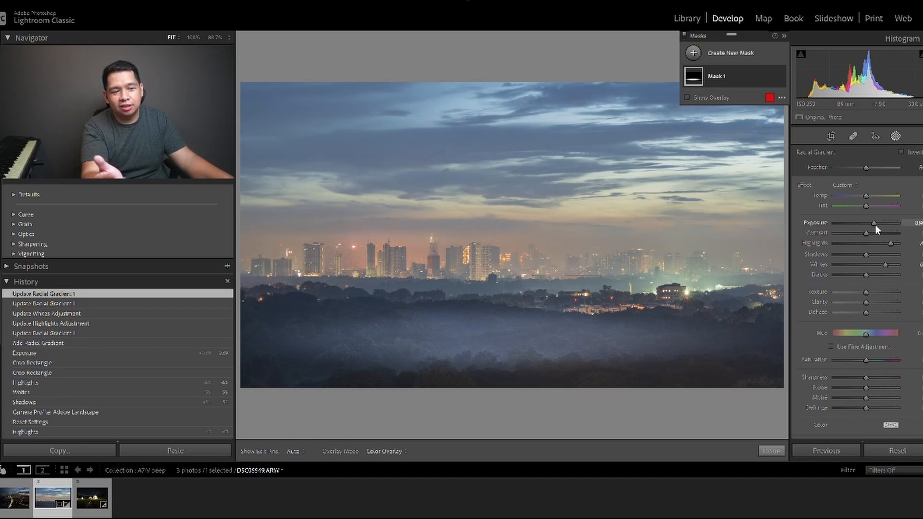
pyautogui.moveTo(875, 225); pyautogui.dragTo(869, 227)
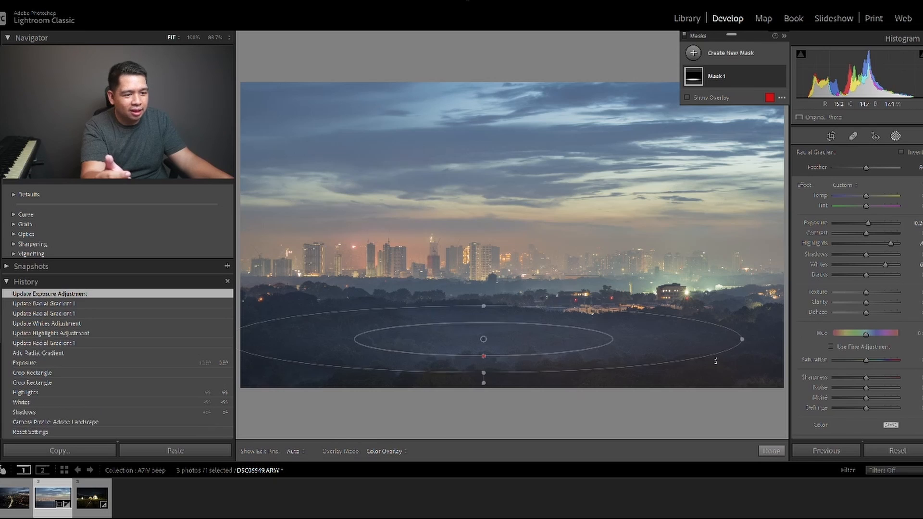
# Widen the radial mask to the photo's edge, shift it slightly down, and moderate its highlights and whites boost.
pyautogui.moveTo(743, 339); pyautogui.dragTo(786, 339)
pyautogui.moveTo(486, 347); pyautogui.dragTo(494, 352)
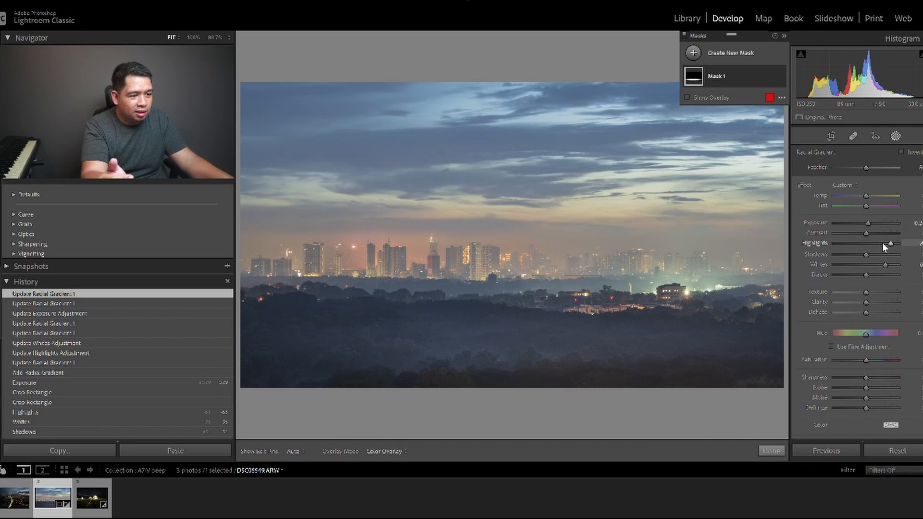
pyautogui.moveTo(877, 245); pyautogui.dragTo(878, 246)
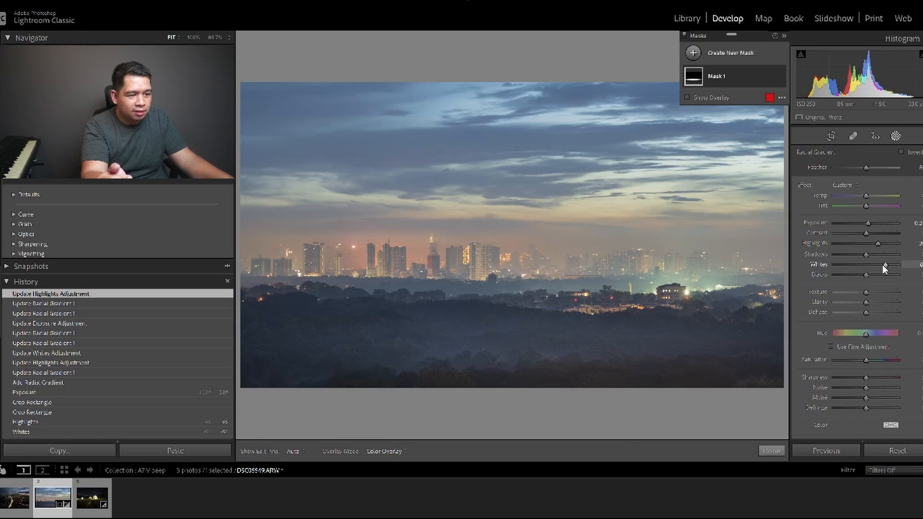
pyautogui.moveTo(881, 264); pyautogui.dragTo(880, 264)
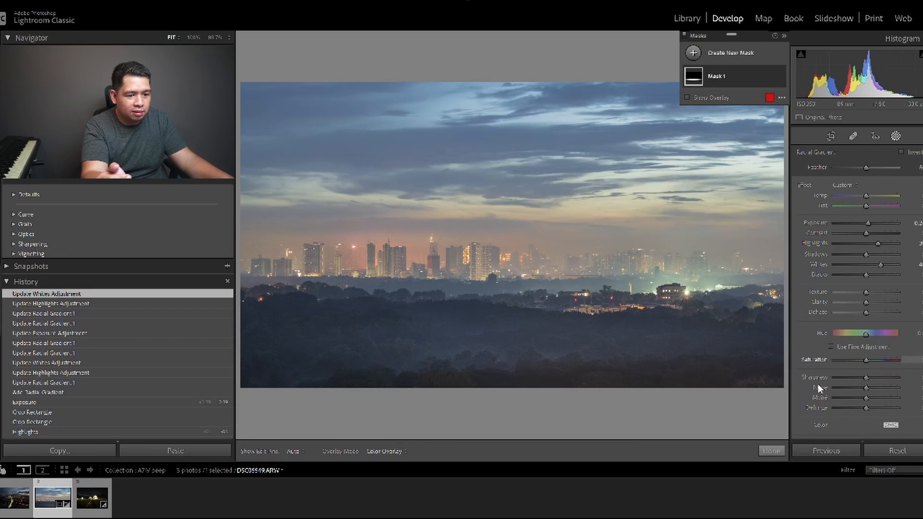
pyautogui.click(770, 451)
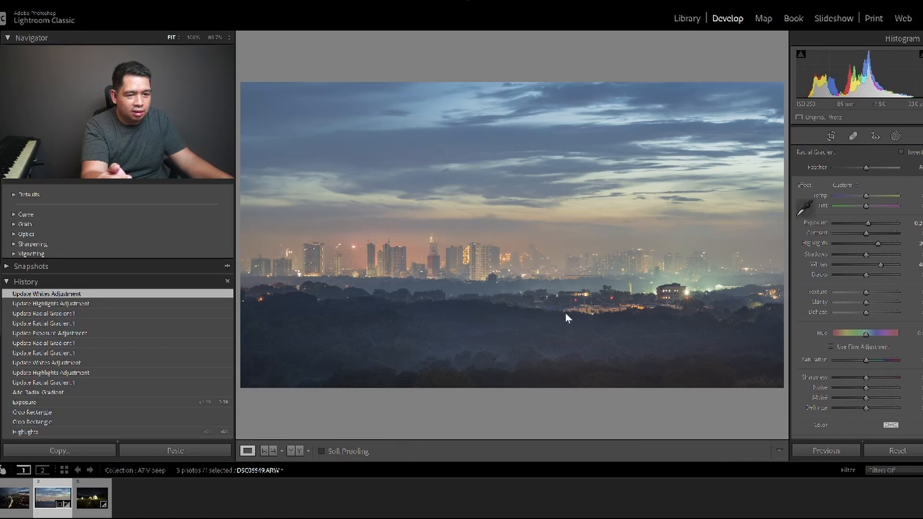
# Add a linear gradient mask along the photo's bottom edge and slightly lower its exposure.
pyautogui.click(895, 136)
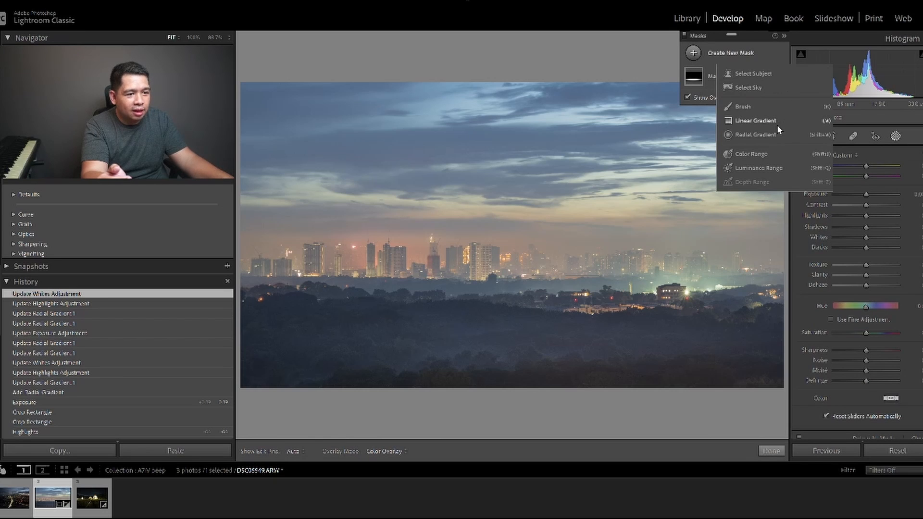
pyautogui.click(756, 136)
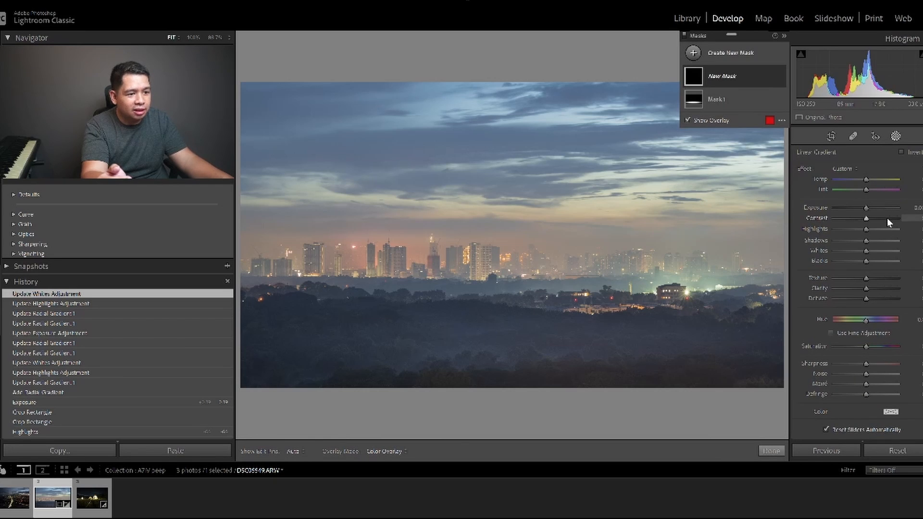
pyautogui.moveTo(574, 383); pyautogui.dragTo(572, 343)
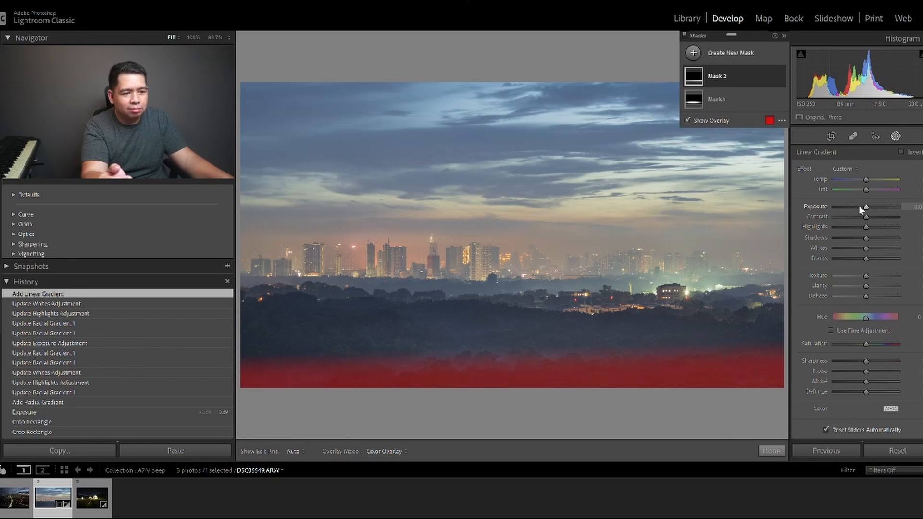
pyautogui.click(858, 205)
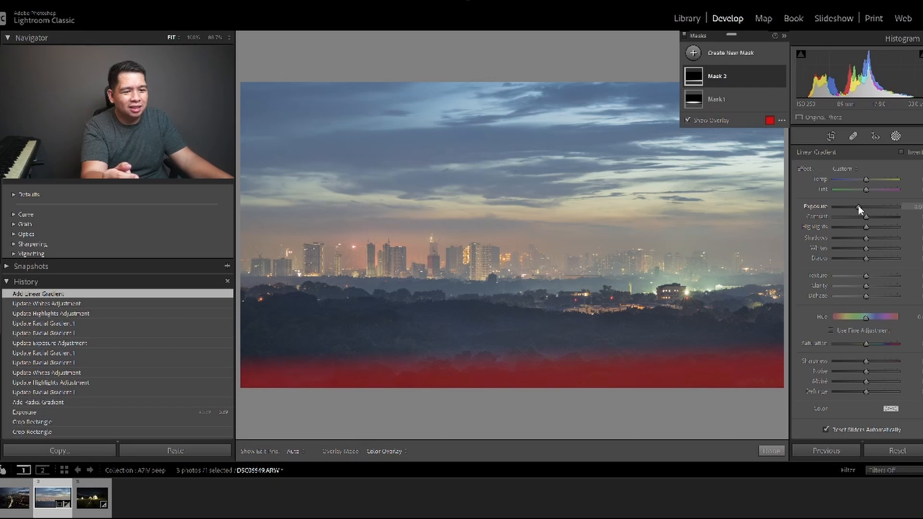
pyautogui.moveTo(858, 206); pyautogui.dragTo(863, 208)
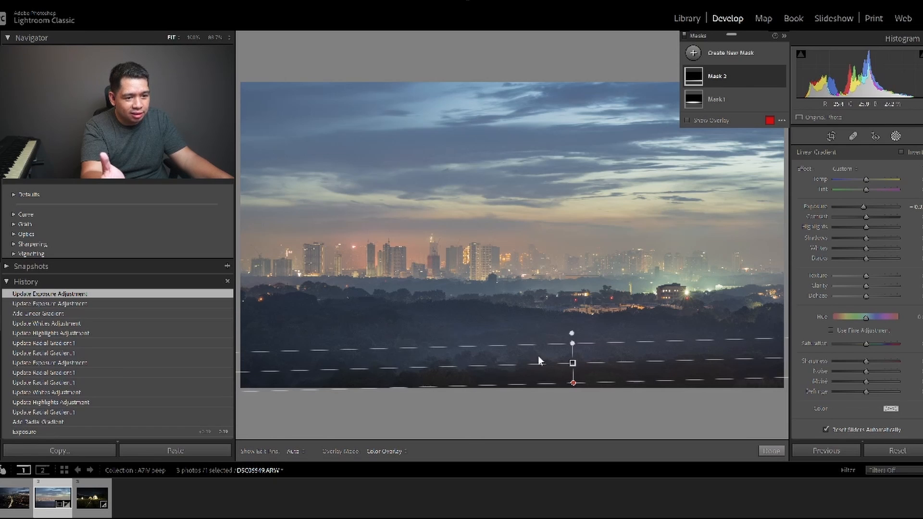
# Lengthen the linear gradient's transition and move it down so it fades from the foreground trees up to the skyline's base.
pyautogui.moveTo(574, 341); pyautogui.dragTo(570, 213)
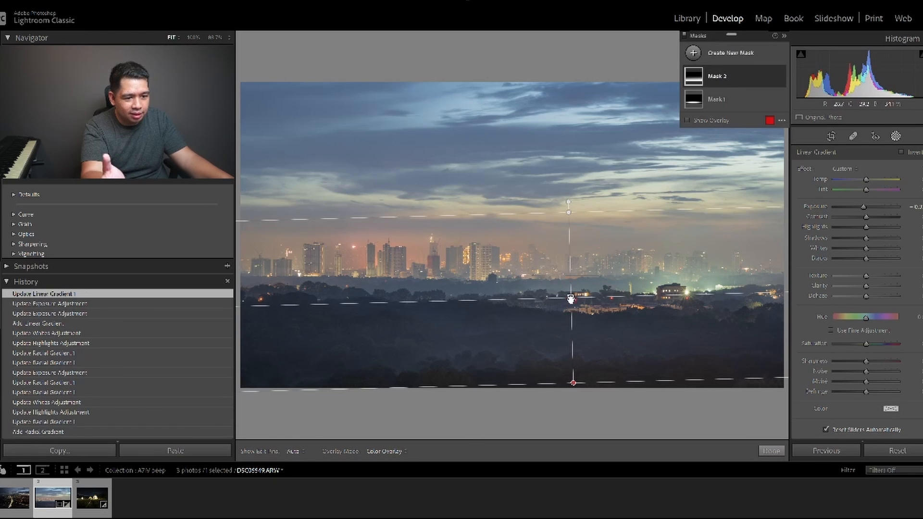
pyautogui.moveTo(571, 298); pyautogui.dragTo(575, 354)
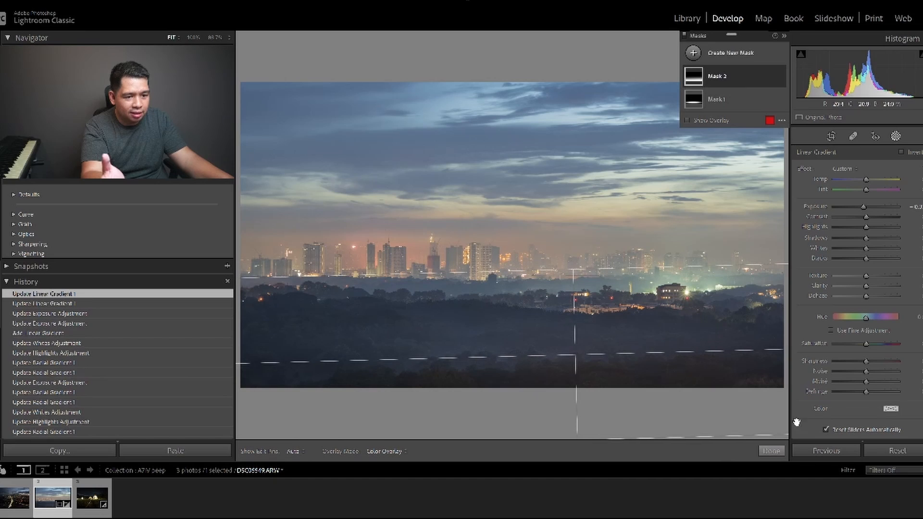
pyautogui.click(771, 451)
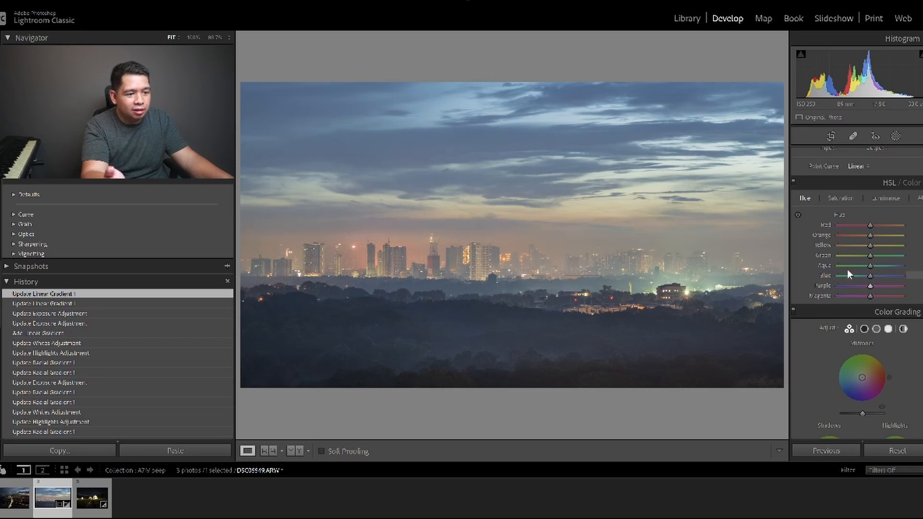
# Shift the photo's green hue strongly toward yellow.
pyautogui.click(846, 256)
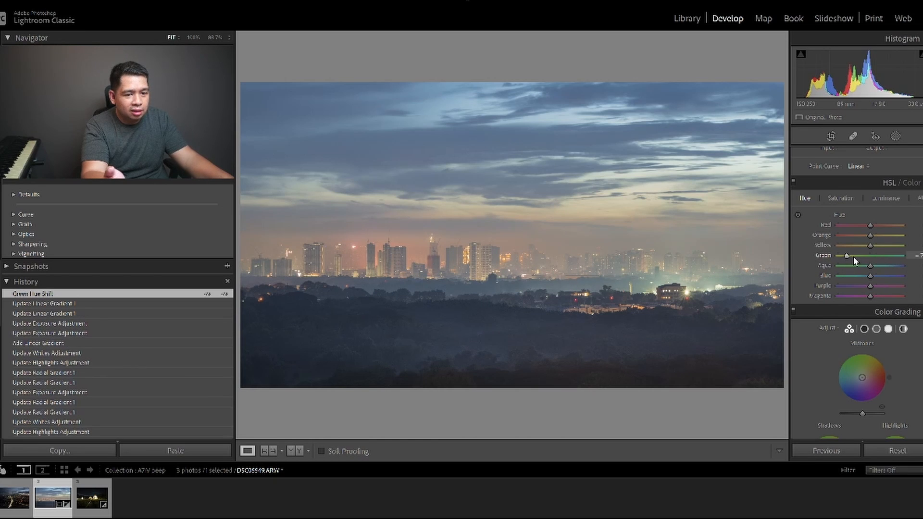
pyautogui.moveTo(846, 255); pyautogui.dragTo(849, 256)
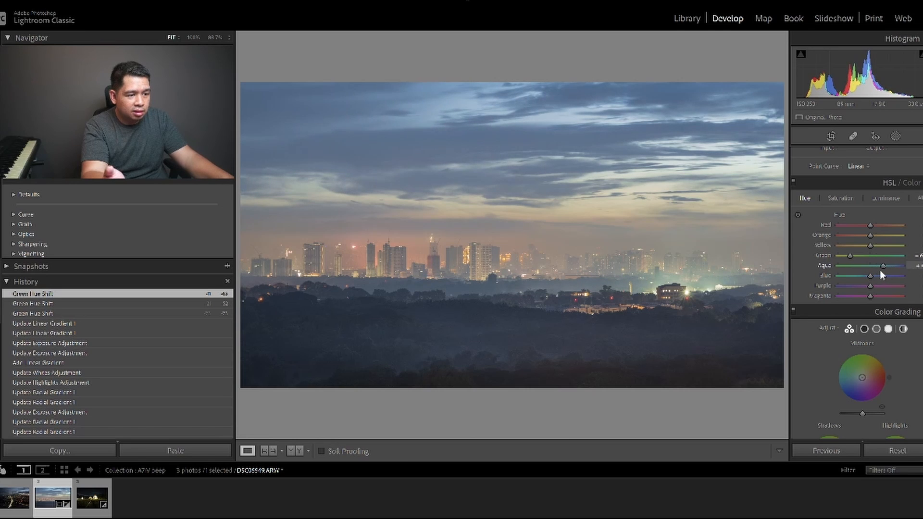
# Shift the skyline photo's aqua and purple hues toward blue and its yellow hue toward orange.
pyautogui.moveTo(876, 270); pyautogui.dragTo(874, 271)
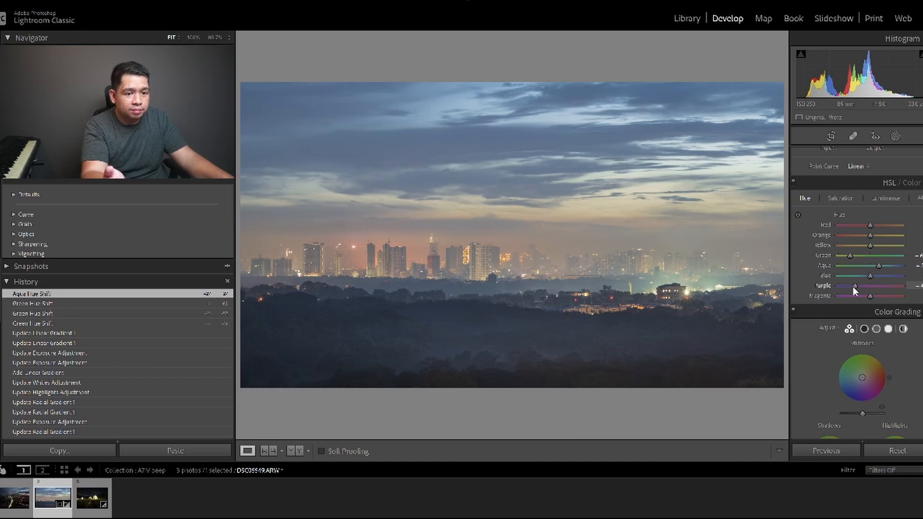
pyautogui.moveTo(853, 286); pyautogui.dragTo(854, 287)
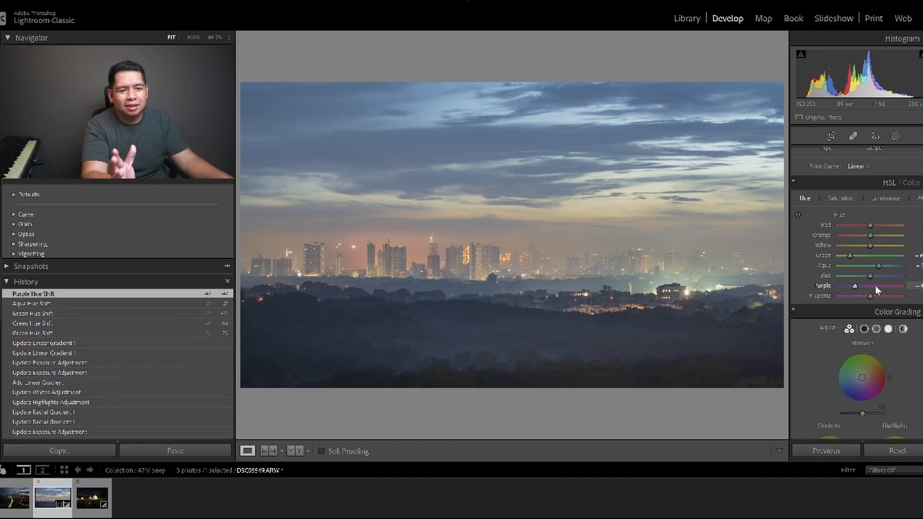
pyautogui.click(858, 245)
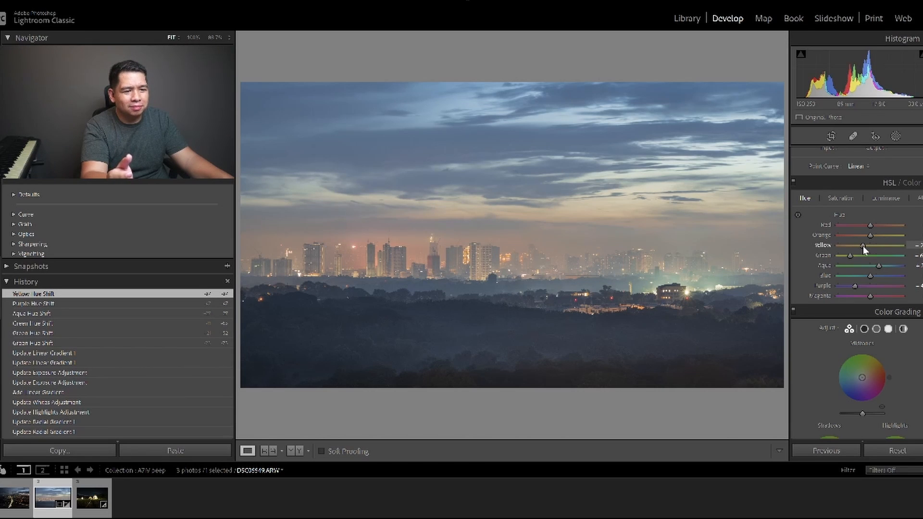
pyautogui.moveTo(863, 246); pyautogui.dragTo(862, 246)
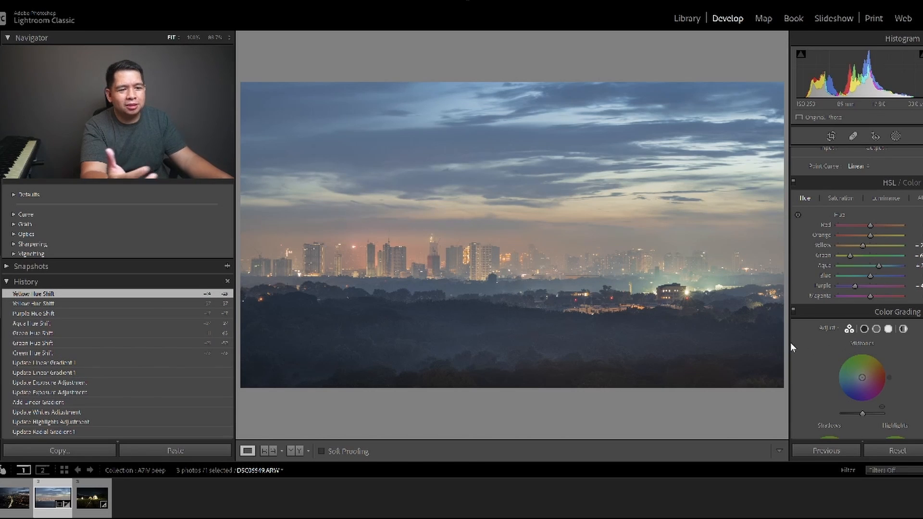
# Examine the skyline, haze, buildings and dark foreground trees at 100% zoom, comparing them with the full view.
pyautogui.scroll(2, 885, 297)
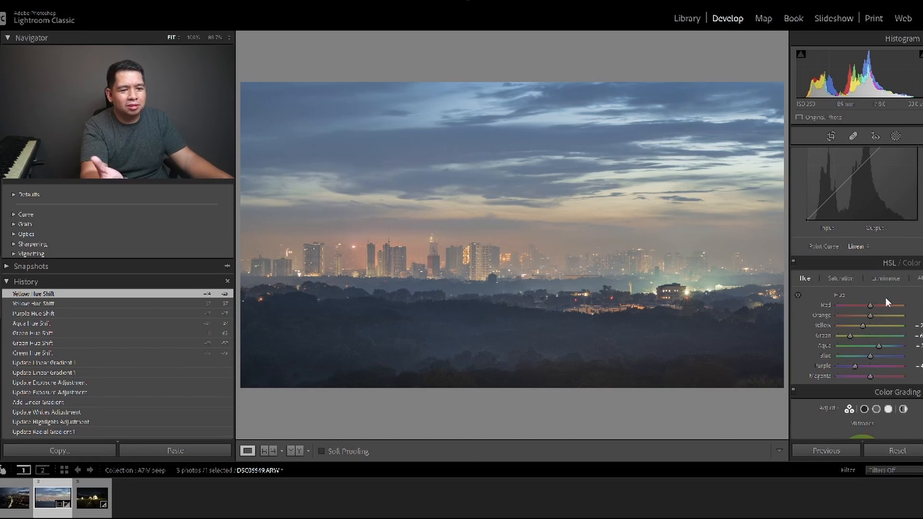
pyautogui.click(417, 260)
pyautogui.moveTo(427, 305); pyautogui.dragTo(527, 144)
pyautogui.moveTo(511, 339); pyautogui.dragTo(529, 229)
pyautogui.moveTo(676, 221); pyautogui.dragTo(385, 273)
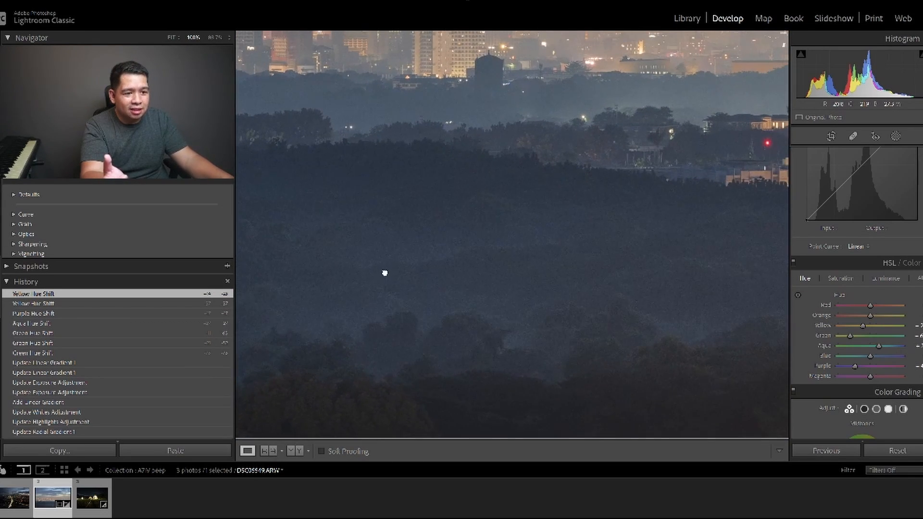
pyautogui.moveTo(678, 231); pyautogui.dragTo(433, 276)
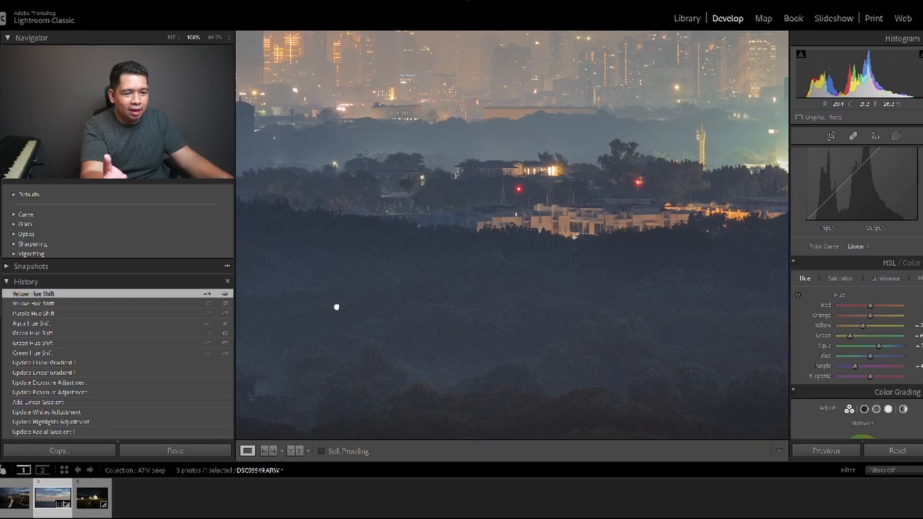
pyautogui.moveTo(337, 306); pyautogui.dragTo(713, 229)
pyautogui.moveTo(678, 259); pyautogui.dragTo(372, 238)
pyautogui.moveTo(667, 209); pyautogui.dragTo(441, 270)
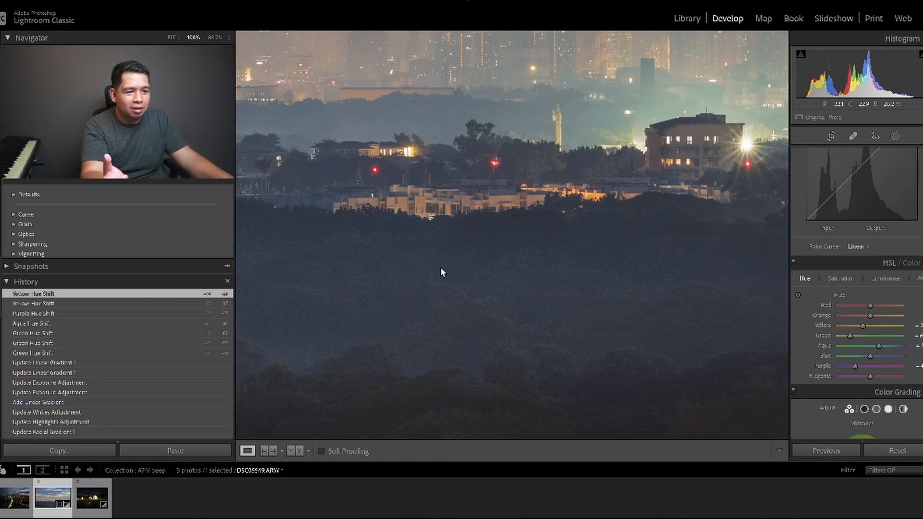
pyautogui.moveTo(687, 209); pyautogui.dragTo(480, 281)
pyautogui.moveTo(462, 205); pyautogui.dragTo(689, 348)
pyautogui.click(569, 293)
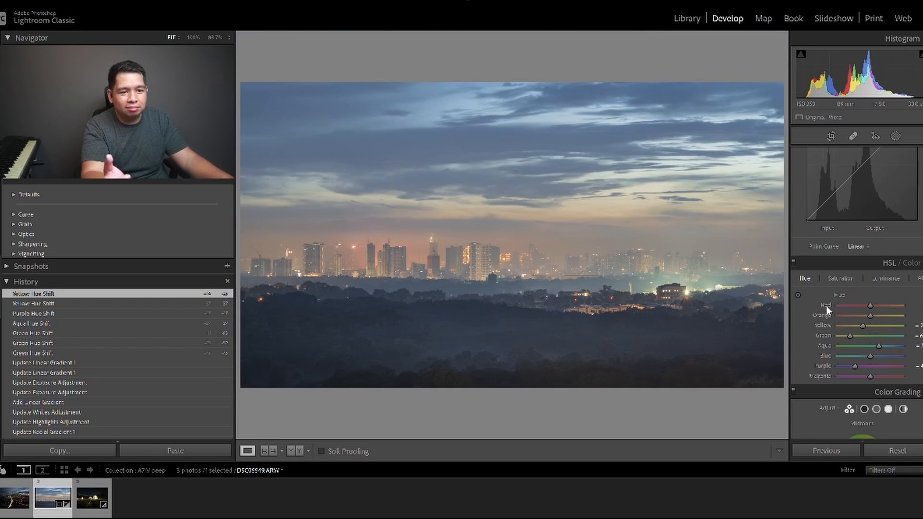
pyautogui.click(617, 270)
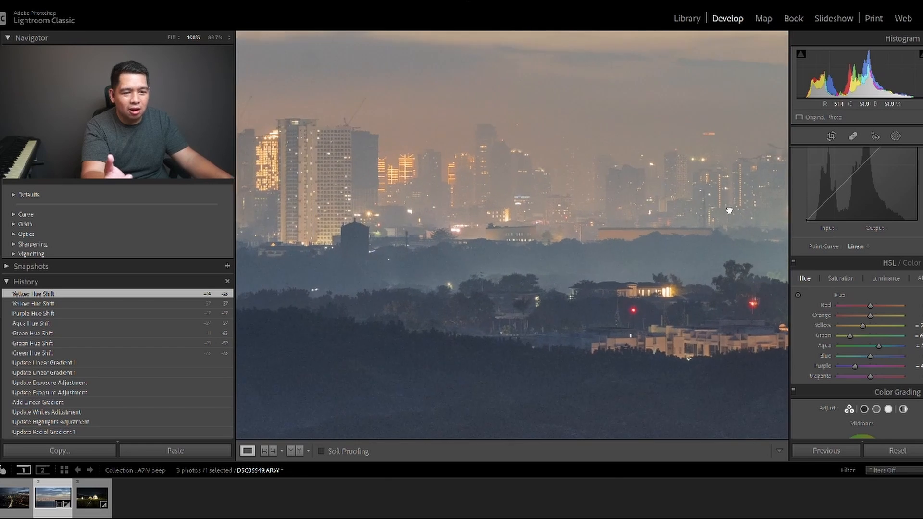
pyautogui.moveTo(729, 211); pyautogui.dragTo(743, 200)
pyautogui.moveTo(517, 274); pyautogui.dragTo(589, 188)
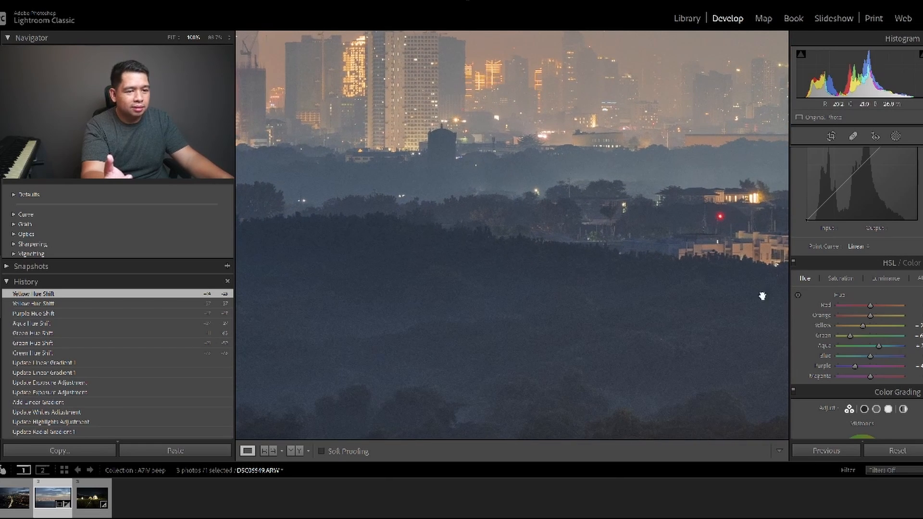
pyautogui.click(686, 287)
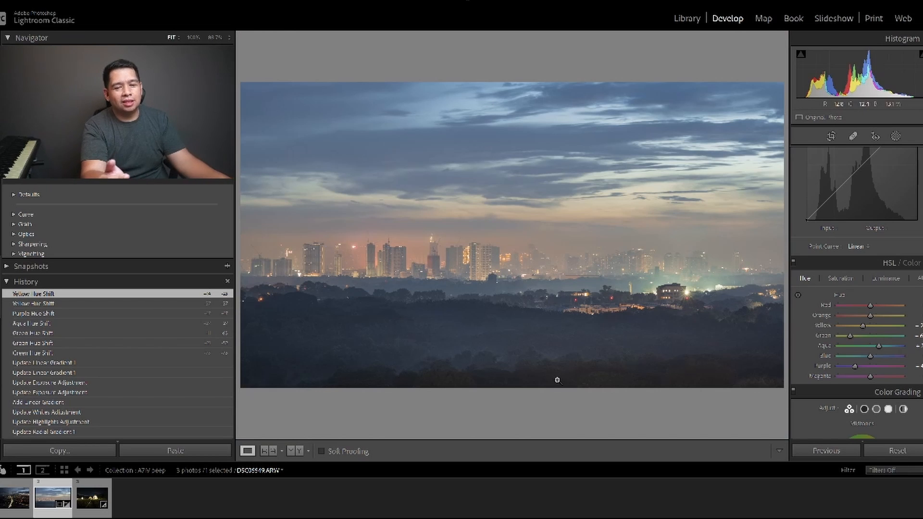
# Open the night photo of the lit huts and apply the Adobe Landscape profile to it.
pyautogui.click(92, 498)
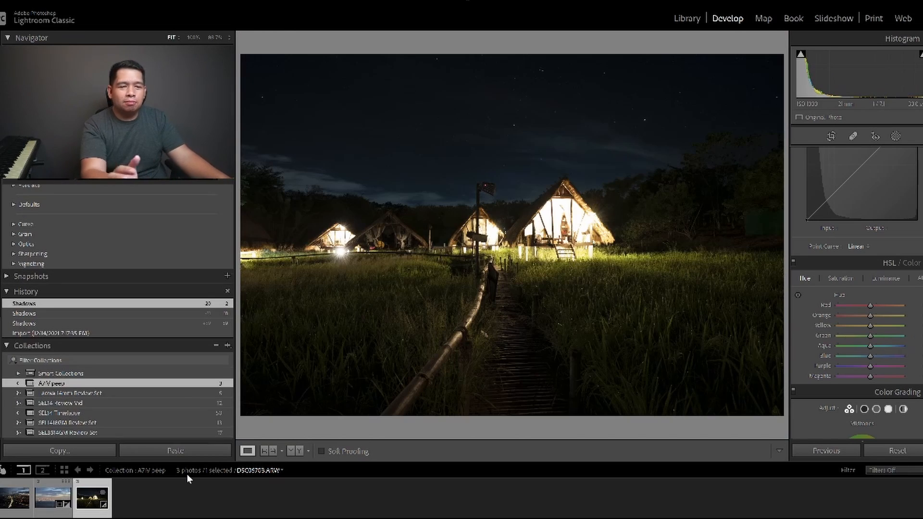
pyautogui.scroll(3, 852, 295)
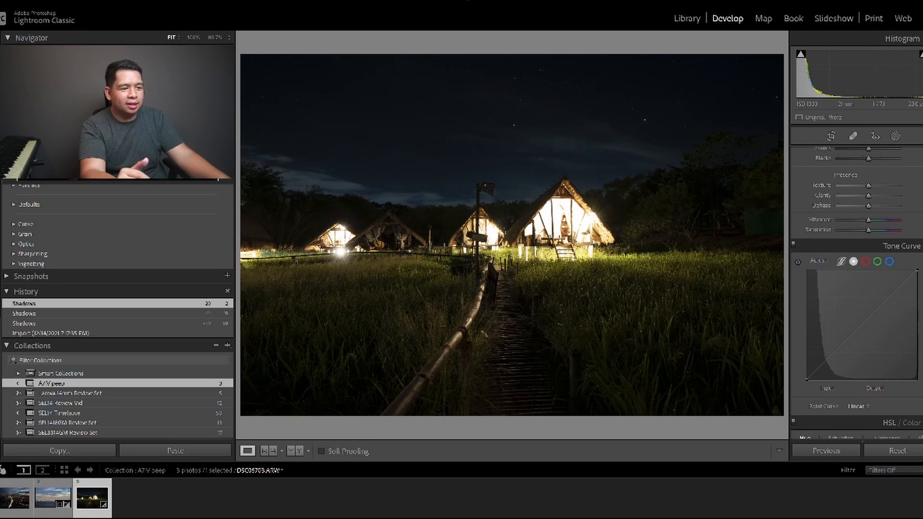
pyautogui.scroll(3, 855, 313)
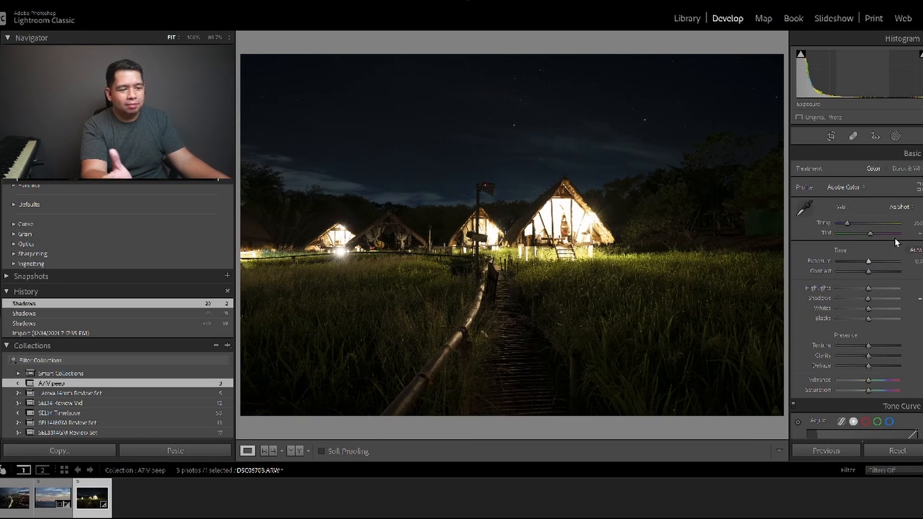
pyautogui.click(842, 188)
pyautogui.click(884, 205)
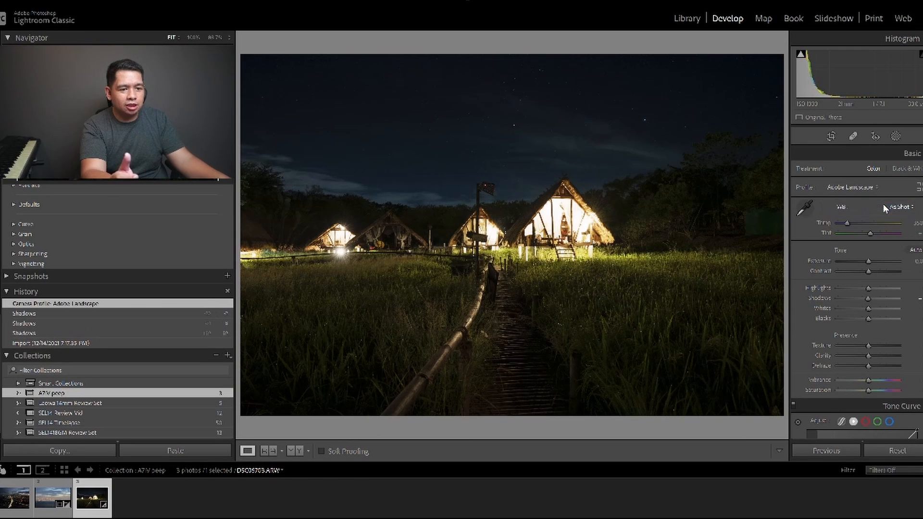
# Brighten the hut photo's exposure moderately, pull its whites well down and leave its highlights only slightly reduced.
pyautogui.moveTo(870, 261); pyautogui.dragTo(875, 262)
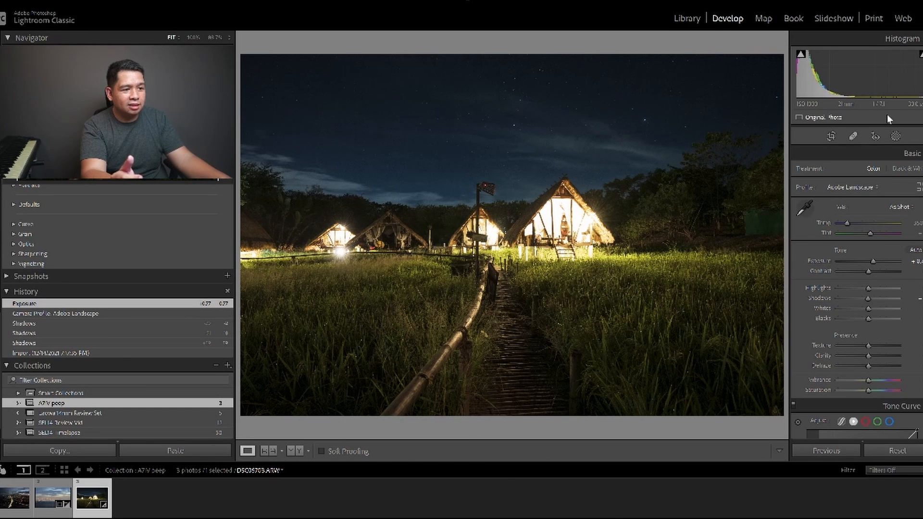
pyautogui.click(846, 308)
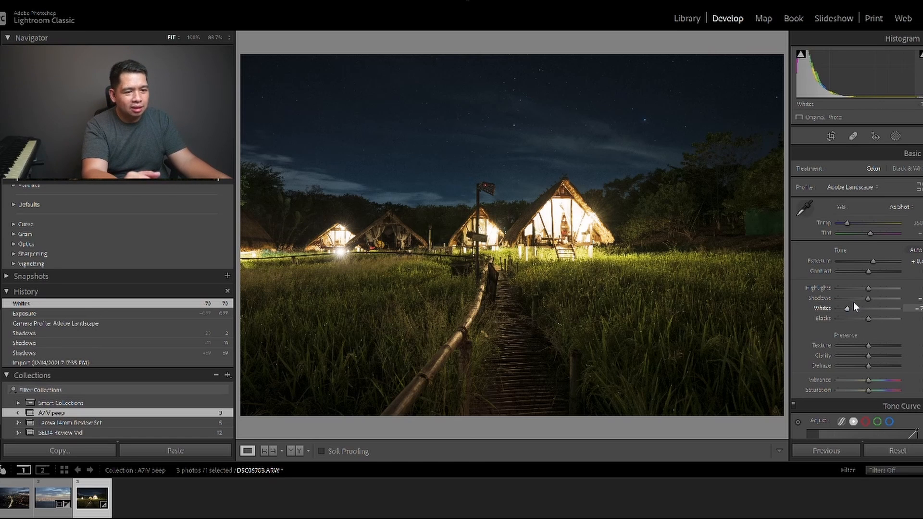
pyautogui.click(852, 289)
pyautogui.click(867, 287)
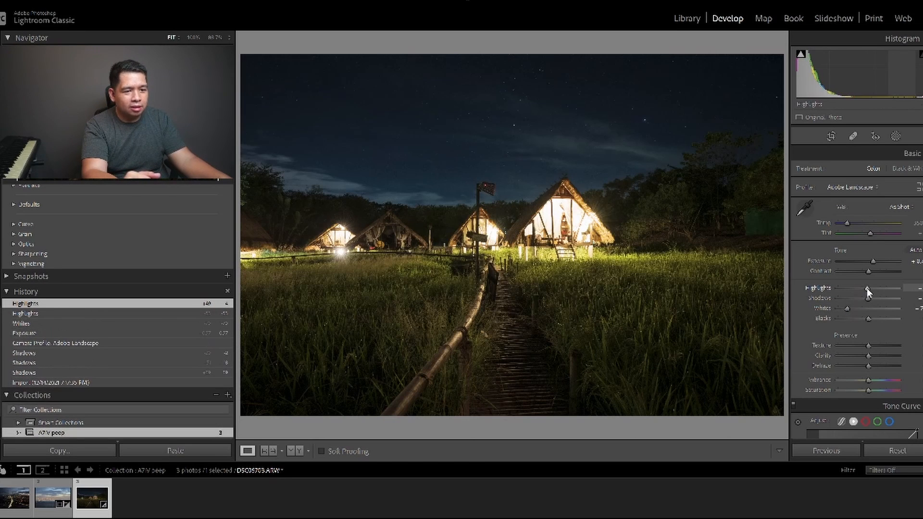
# Inspect the starry sky, the lit huts and the grass at 100% zoom, and return to the full view.
pyautogui.click(469, 115)
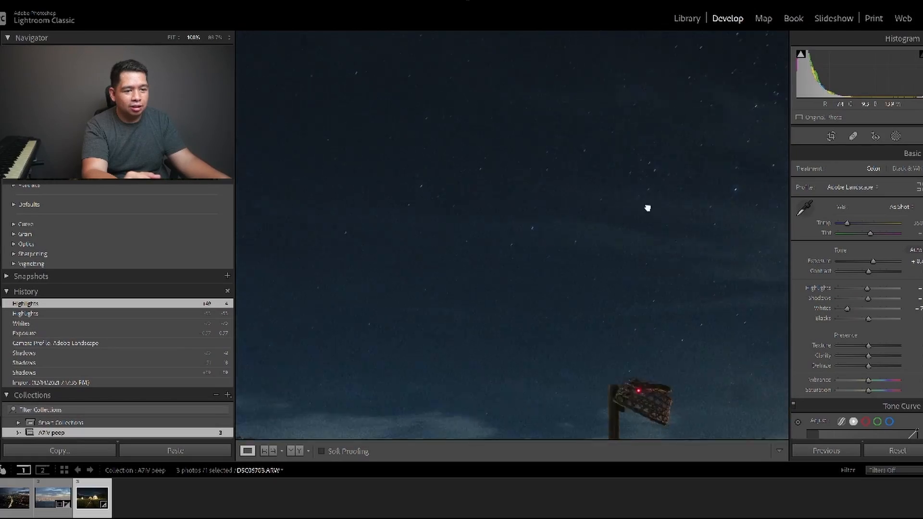
pyautogui.moveTo(647, 208); pyautogui.dragTo(779, 9)
pyautogui.moveTo(468, 395); pyautogui.dragTo(147, 323)
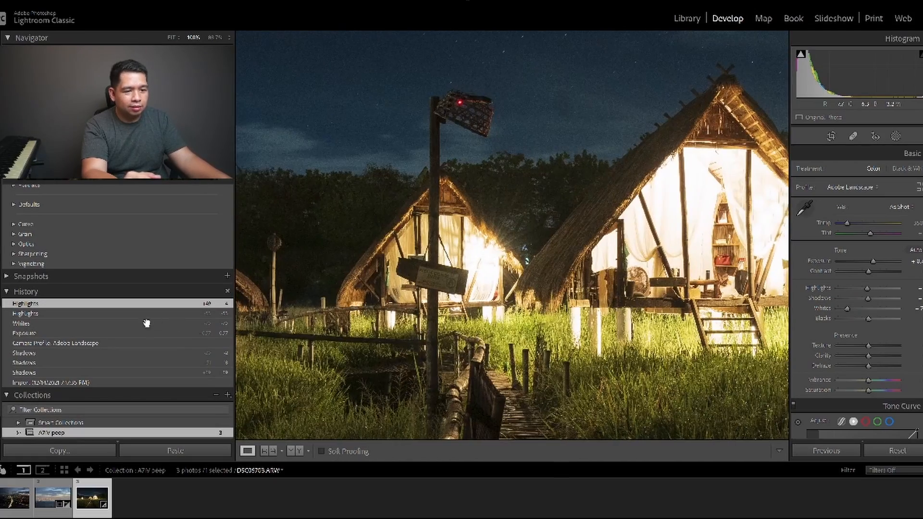
pyautogui.moveTo(524, 163); pyautogui.dragTo(529, 351)
pyautogui.moveTo(491, 224); pyautogui.dragTo(733, 379)
pyautogui.moveTo(489, 168); pyautogui.dragTo(453, 110)
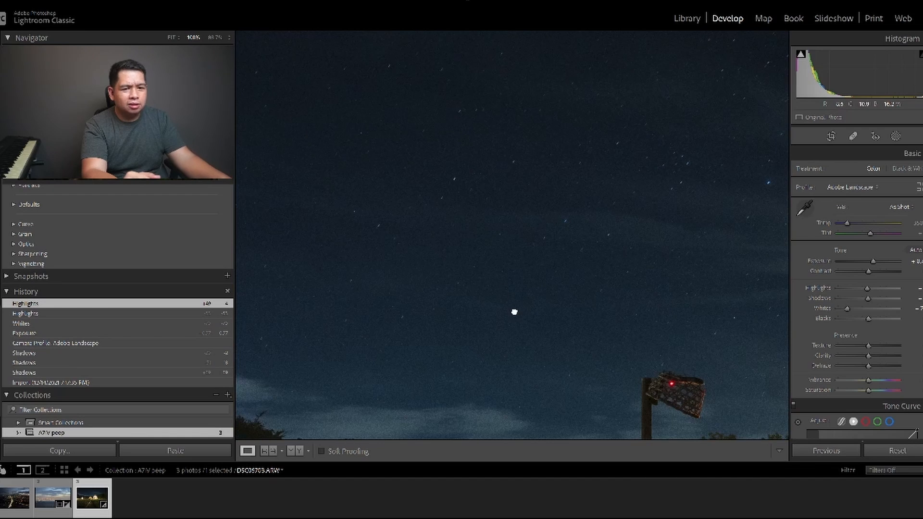
pyautogui.click(514, 311)
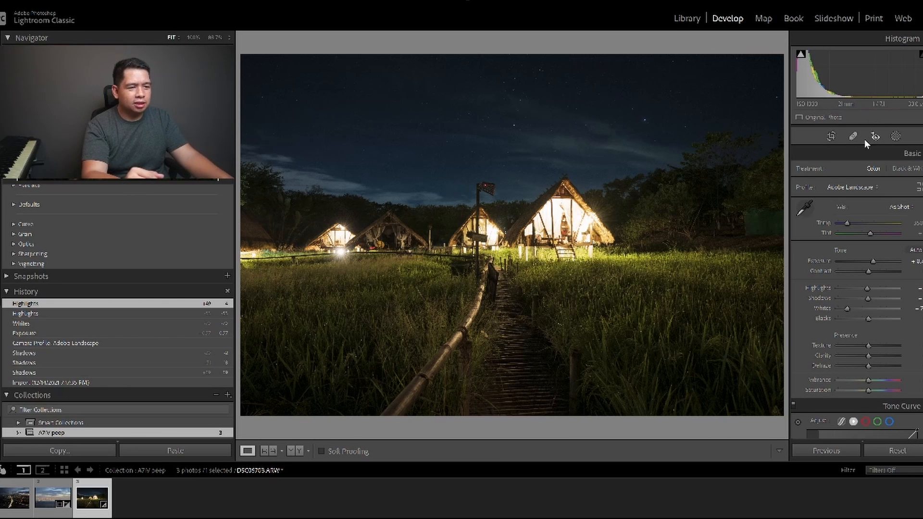
pyautogui.click(832, 136)
pyautogui.click(832, 136)
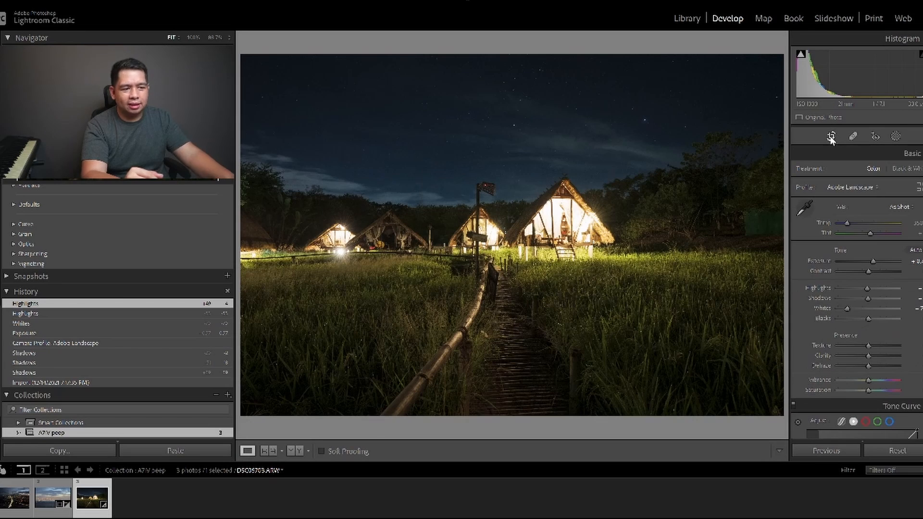
# Open the city photo with the light-trail bridge and inspect its towers and street lights at 100% zoom.
pyautogui.click(15, 504)
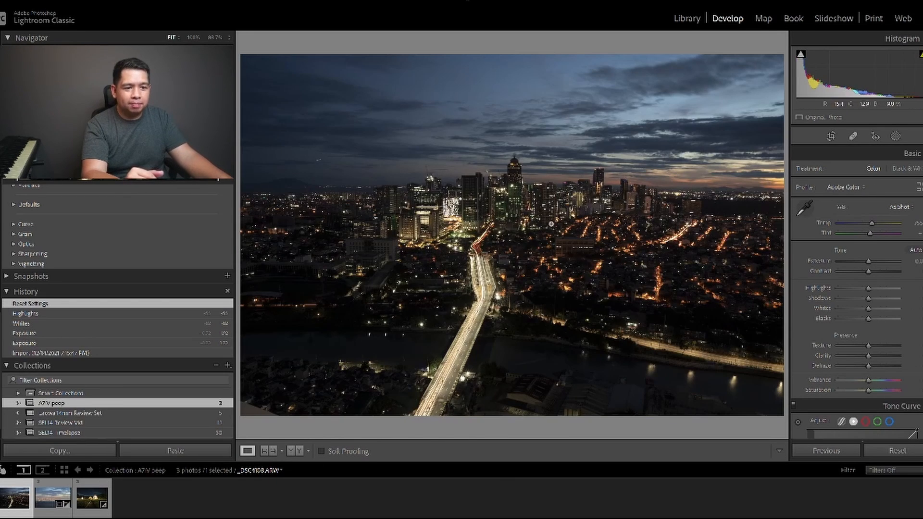
pyautogui.click(495, 207)
pyautogui.moveTo(436, 270); pyautogui.dragTo(537, 116)
pyautogui.moveTo(511, 169); pyautogui.dragTo(415, 313)
pyautogui.moveTo(580, 225); pyautogui.dragTo(437, 293)
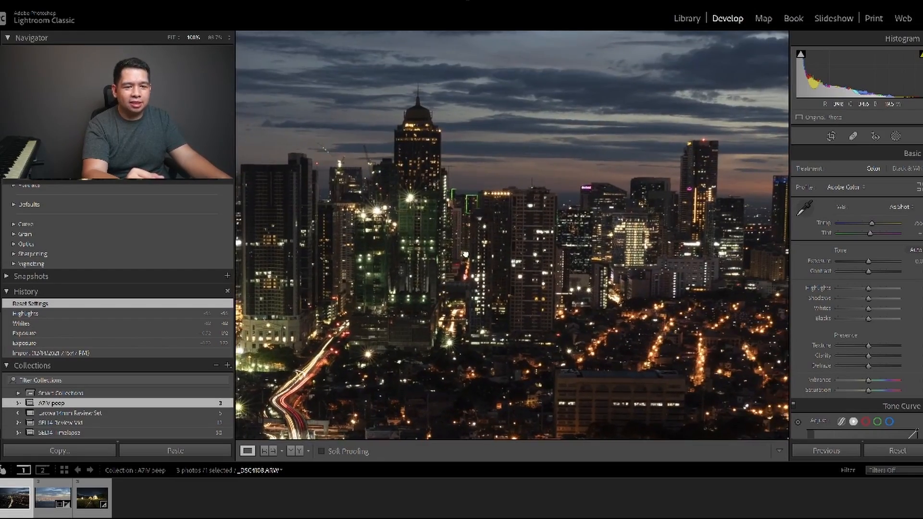
pyautogui.click(437, 293)
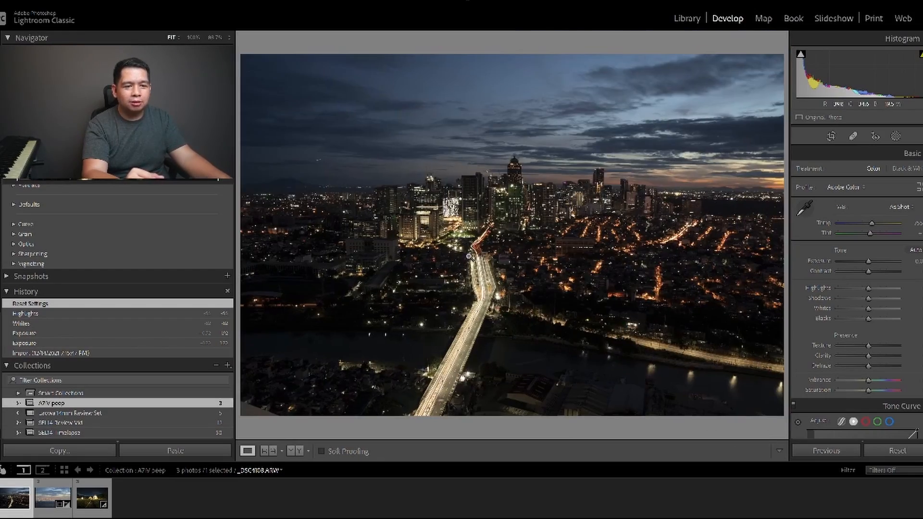
# Raise the bridge photo's exposure to about +1.0 and its shadows to +100, and lower its whites and highlights.
pyautogui.click(875, 261)
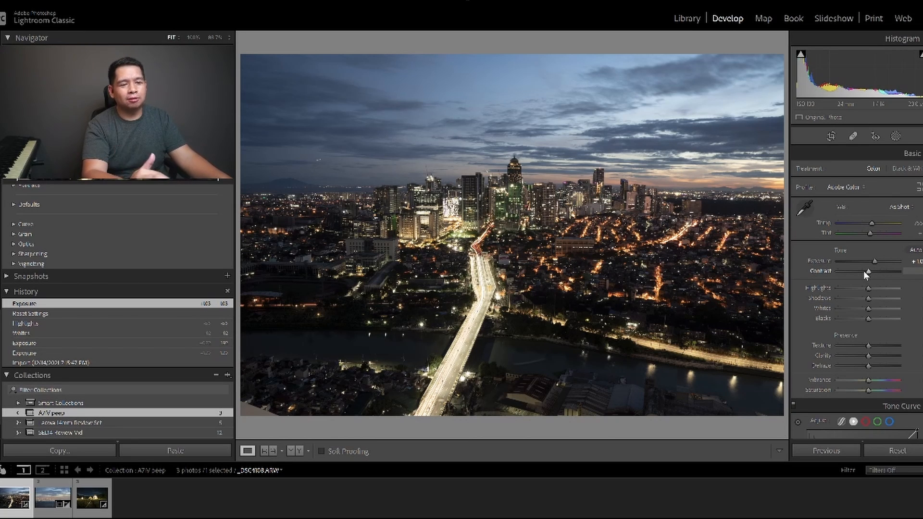
pyautogui.moveTo(887, 299); pyautogui.dragTo(901, 300)
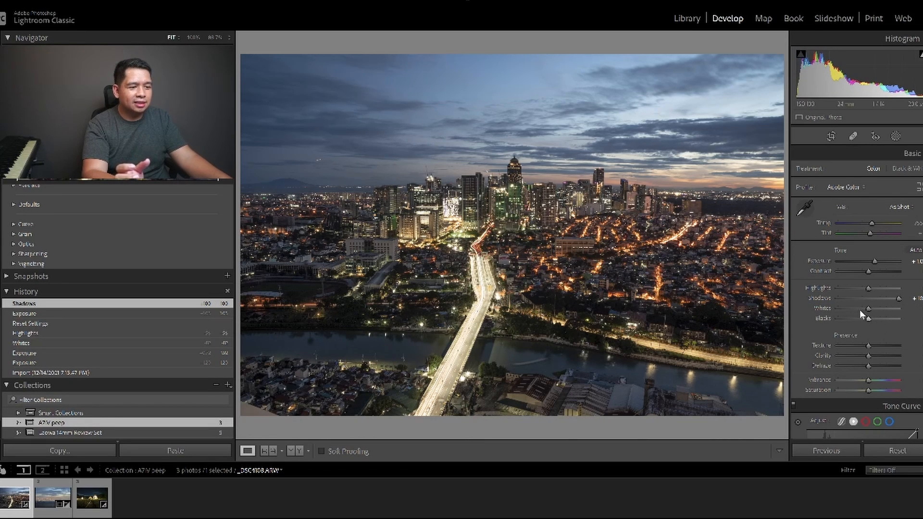
pyautogui.moveTo(868, 309); pyautogui.dragTo(847, 289)
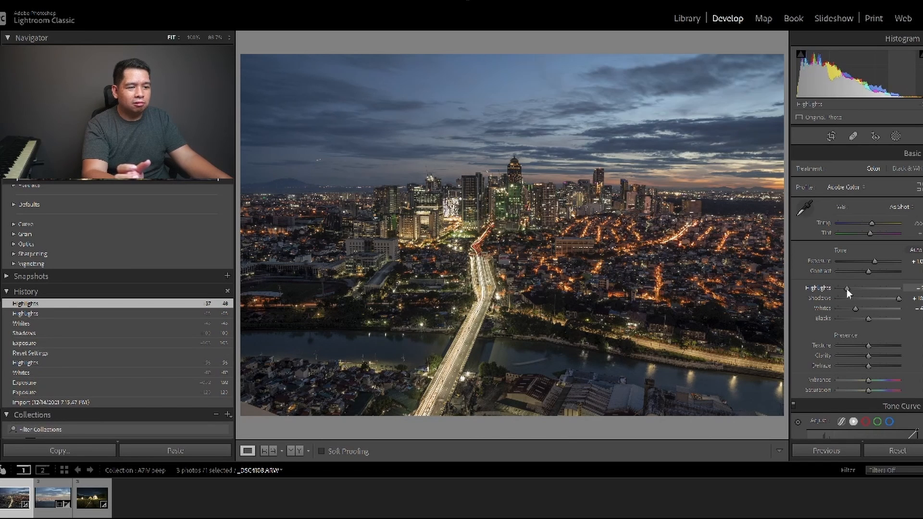
# Change the bridge photo's profile to Adobe Landscape.
pyautogui.click(846, 187)
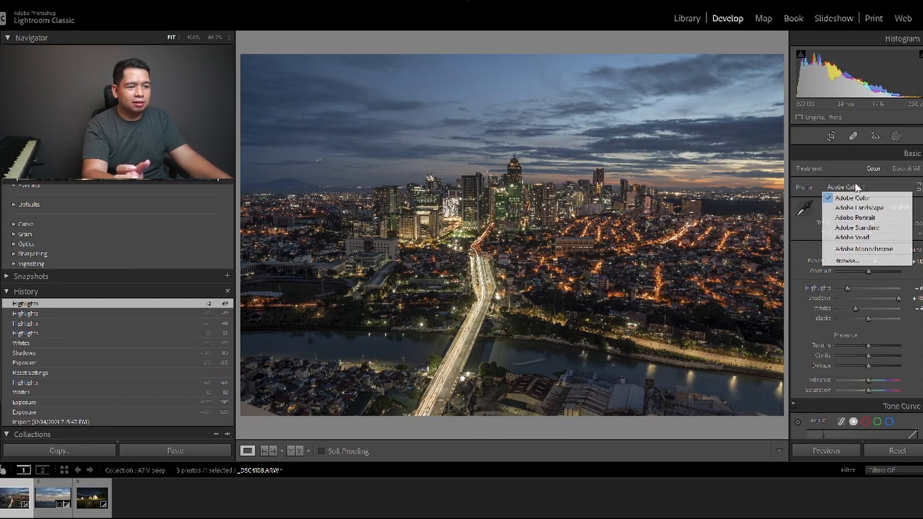
pyautogui.click(863, 210)
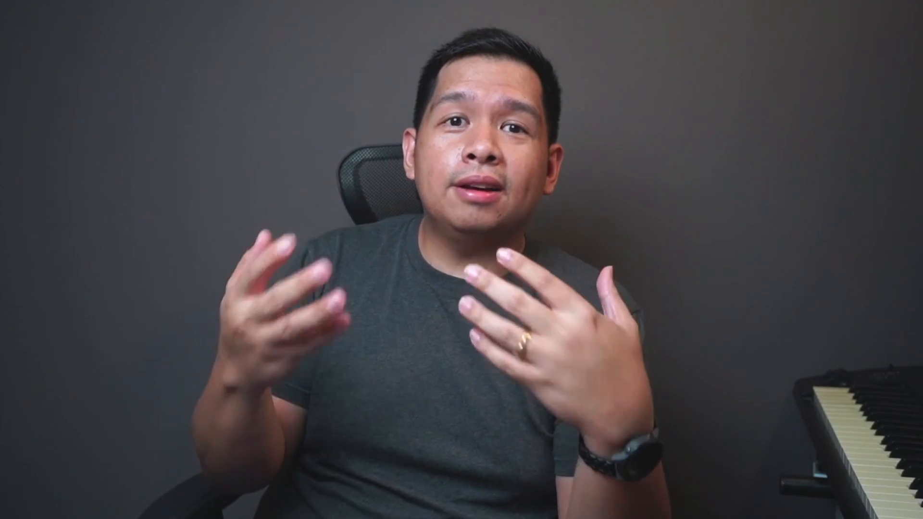